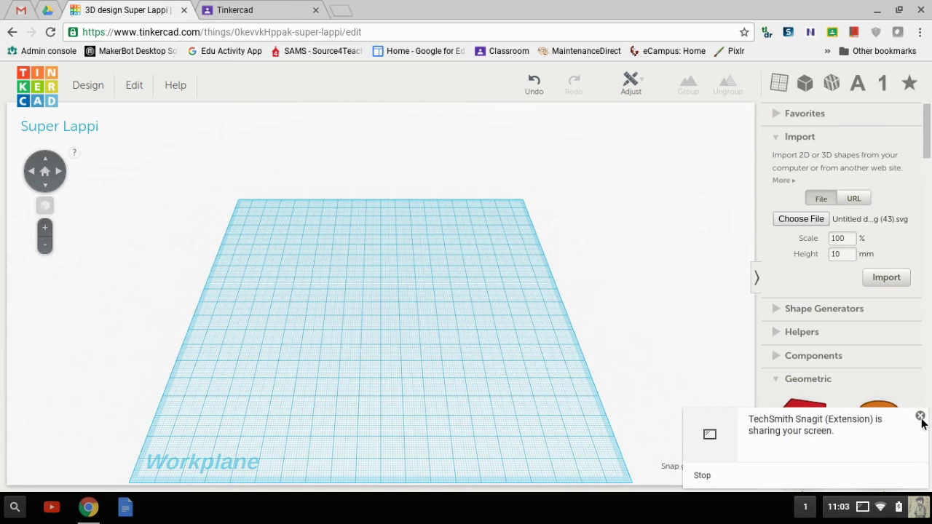
Step: Dismiss the screen-sharing notice and place an orange 20 mm cylinder on the workplane
click(920, 416)
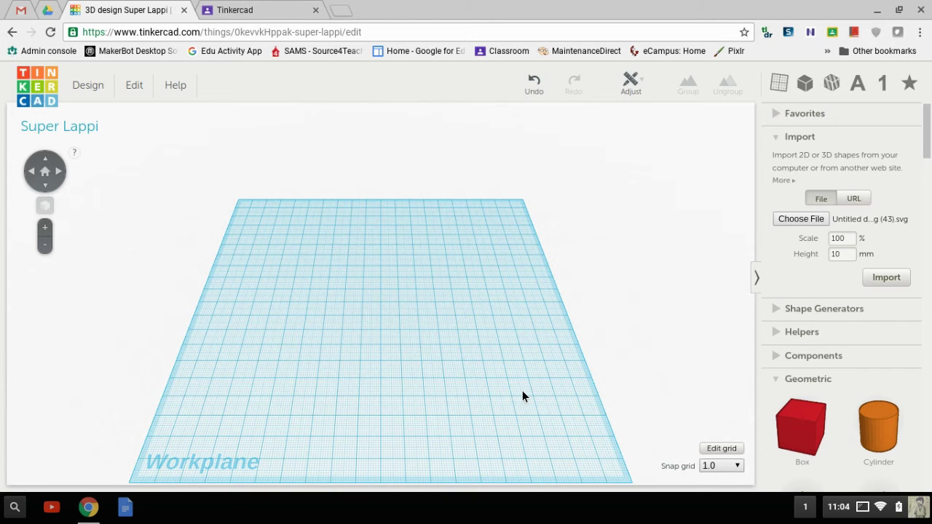
drag(892, 435, 385, 319)
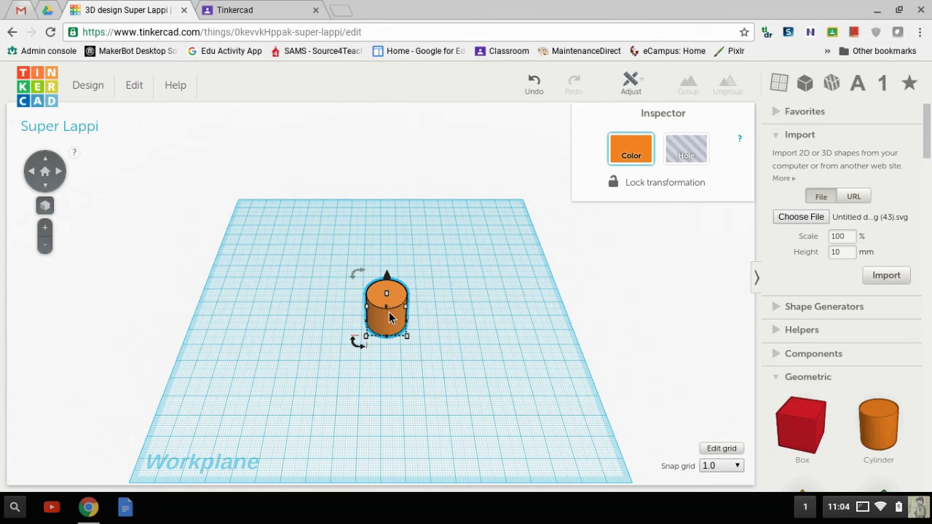
drag(393, 320, 344, 344)
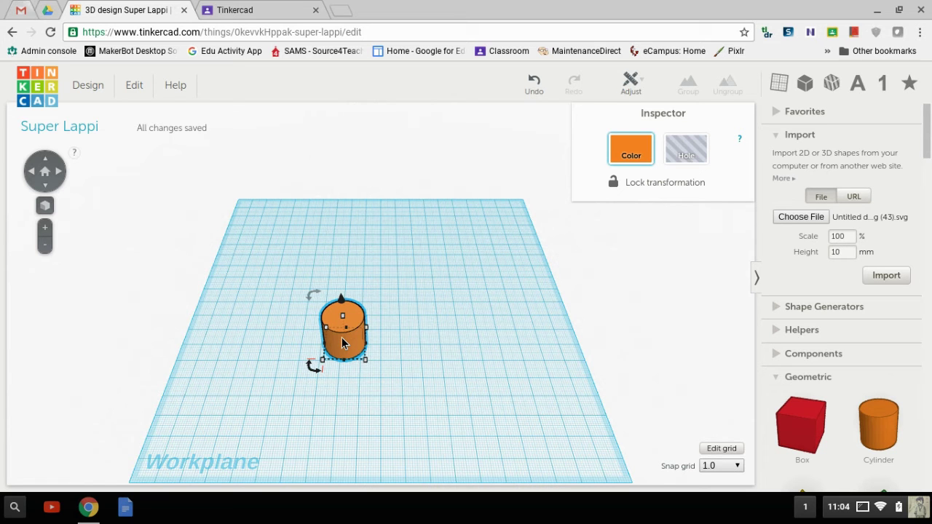
Step: Duplicate the cylinder with Ctrl+C/Ctrl+V and set the copy to the right of the original
key(ctrl+c)
key(ctrl+v)
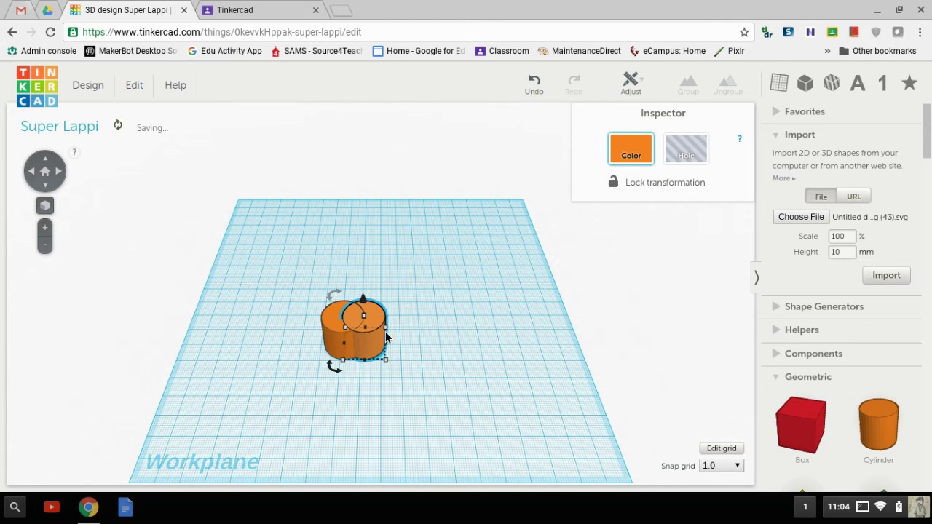
drag(375, 330, 422, 331)
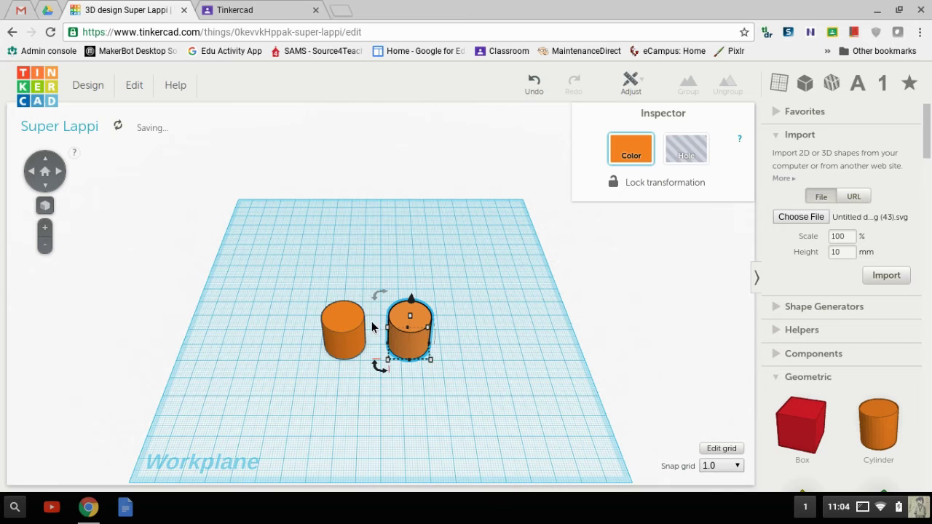
click(352, 328)
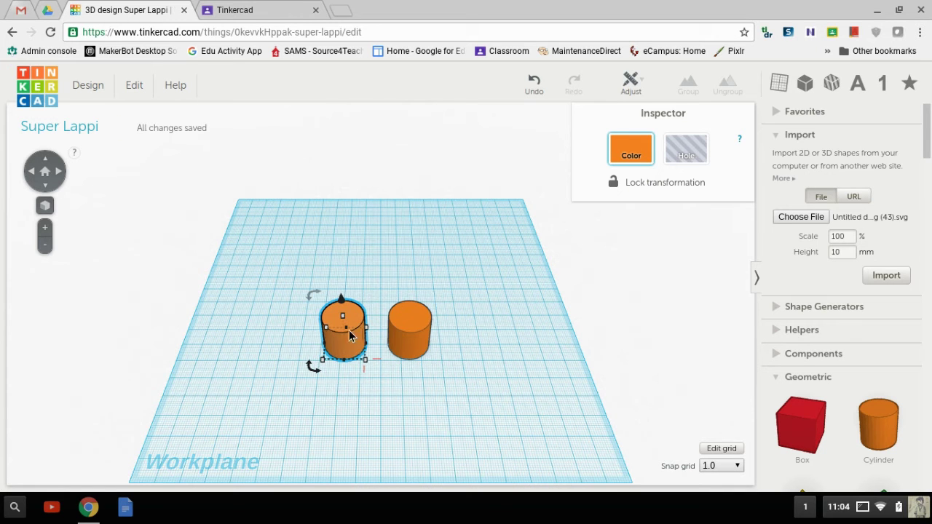
Step: Place a Ruler helper on the workplane next to the cylinder
click(780, 85)
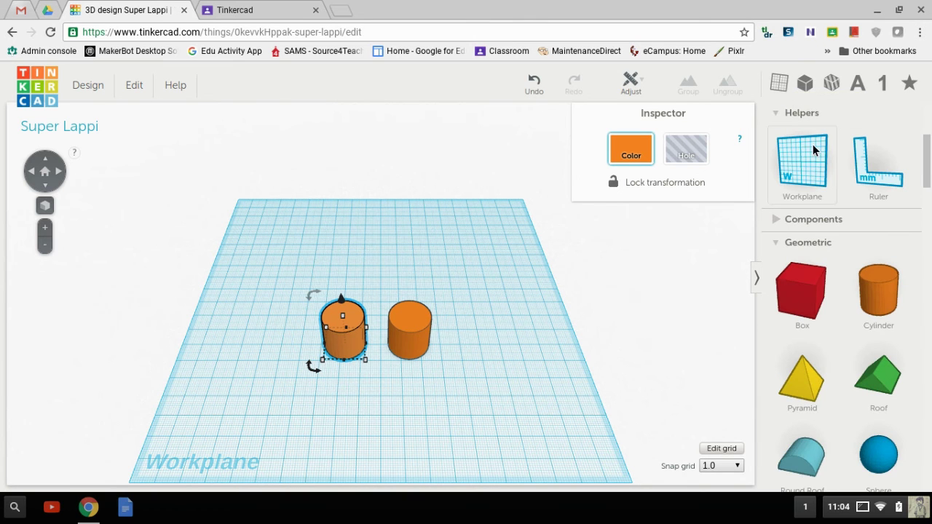
click(862, 173)
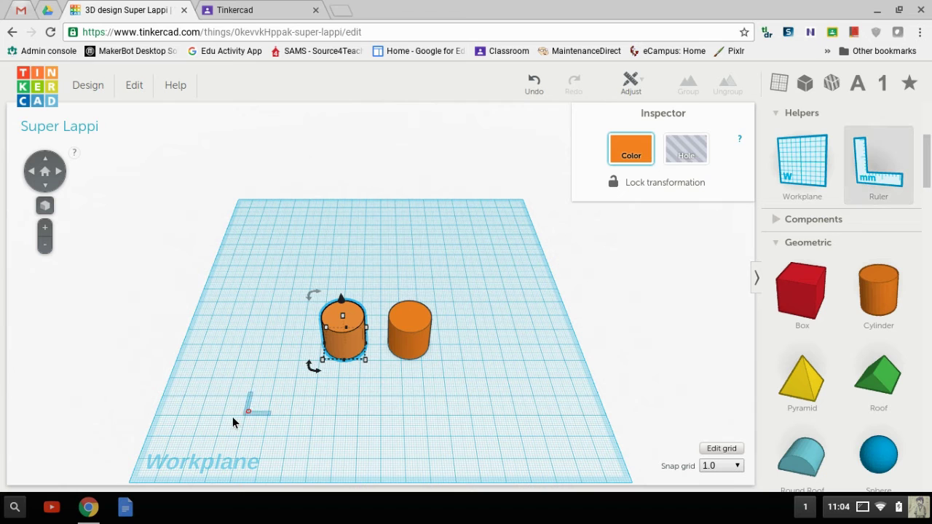
click(202, 418)
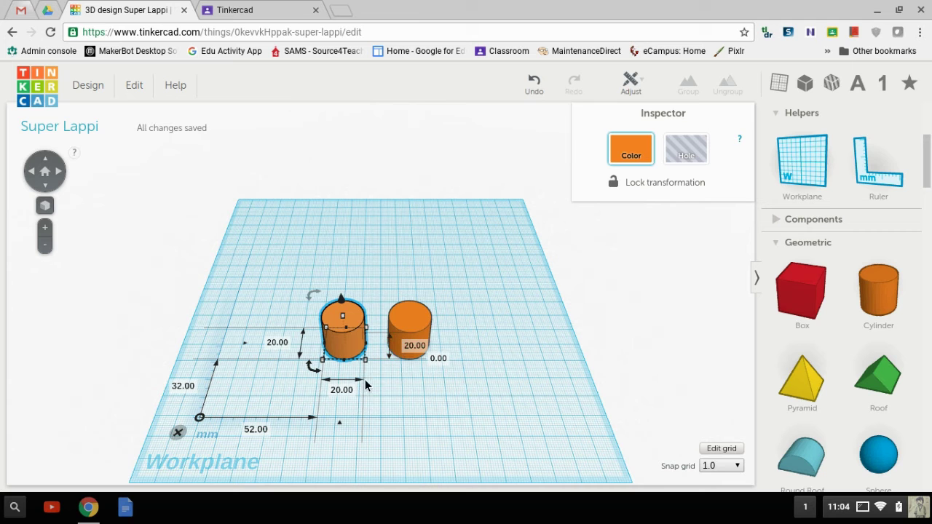
Step: Enlarge the left cylinder to 50 × 50 mm and shift it left
click(343, 394)
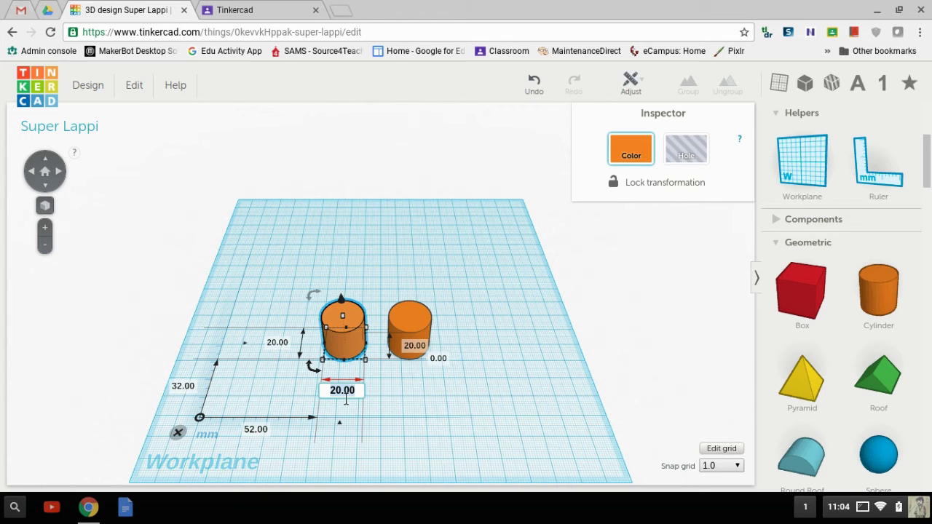
text(50.00)
click(279, 345)
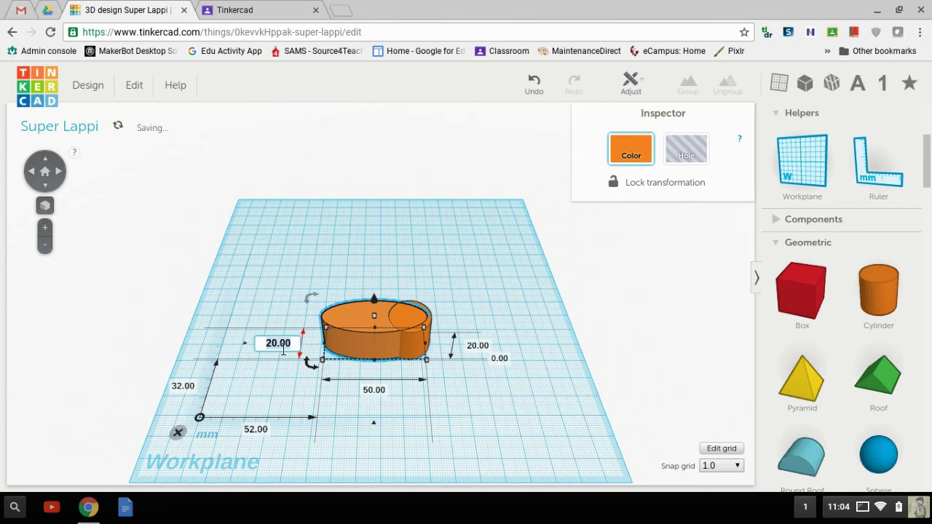
text(50.00)
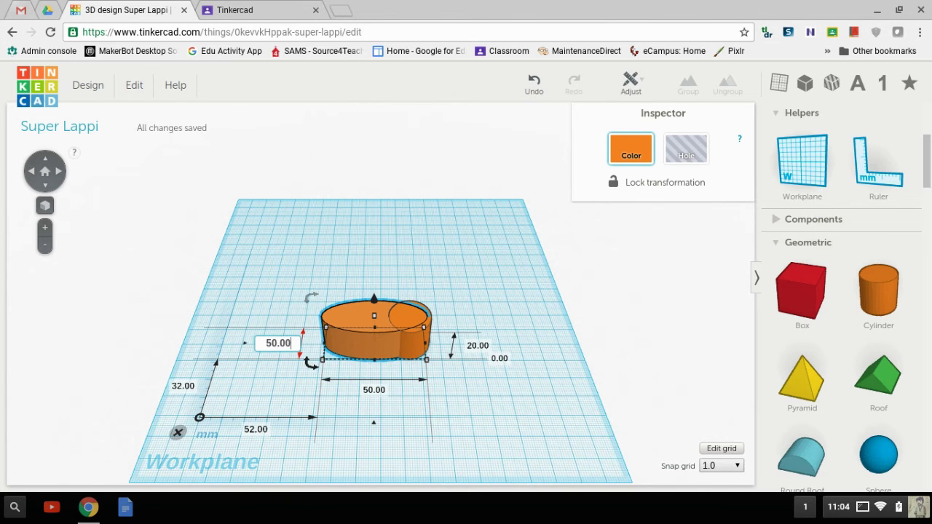
key(Return)
drag(346, 316, 300, 316)
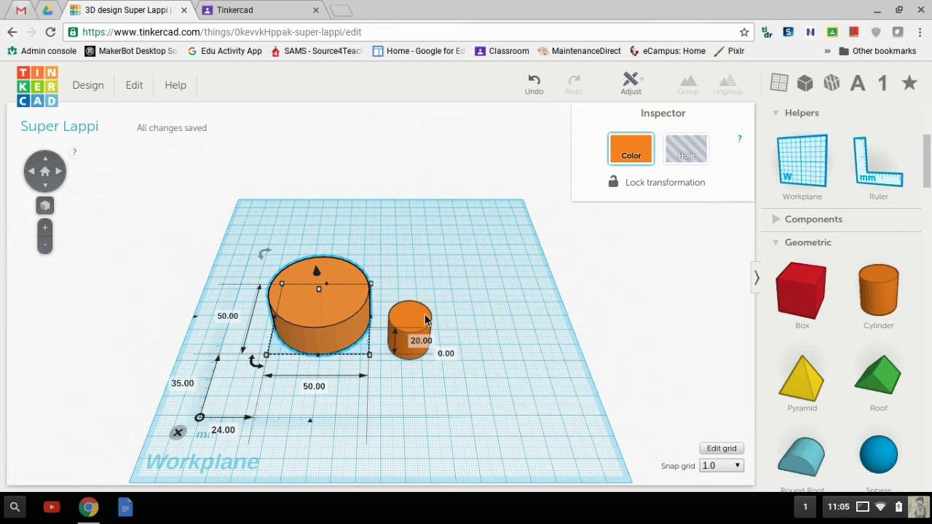
Step: Move the small cylinder further right and make it 30 × 30 mm across
drag(410, 330, 518, 320)
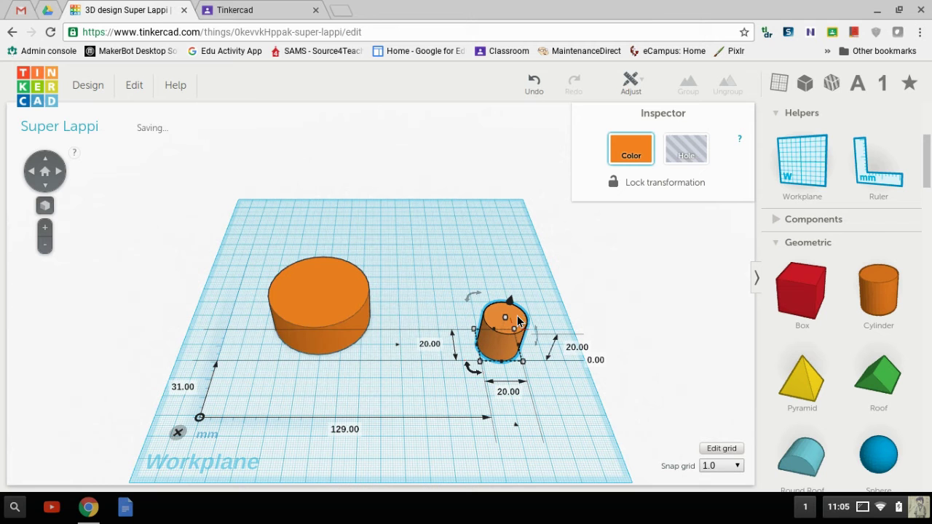
click(510, 397)
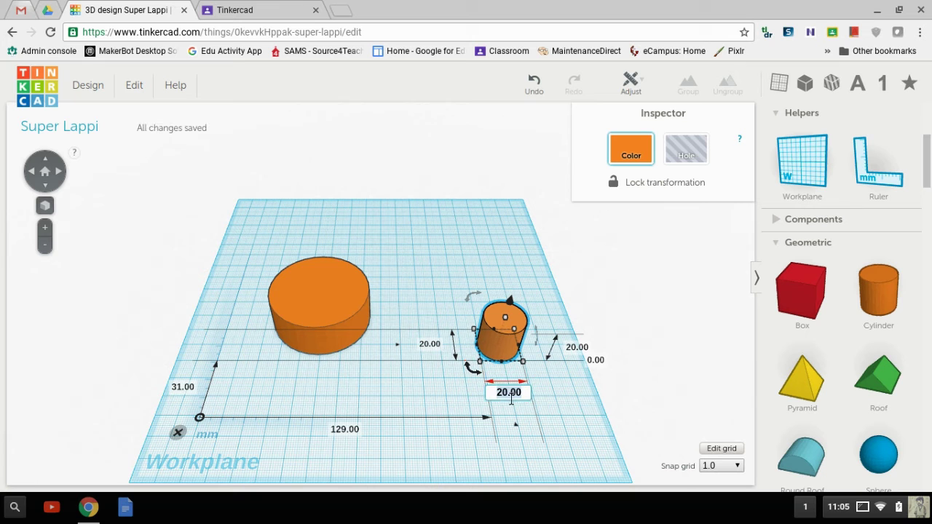
text(30)
click(431, 344)
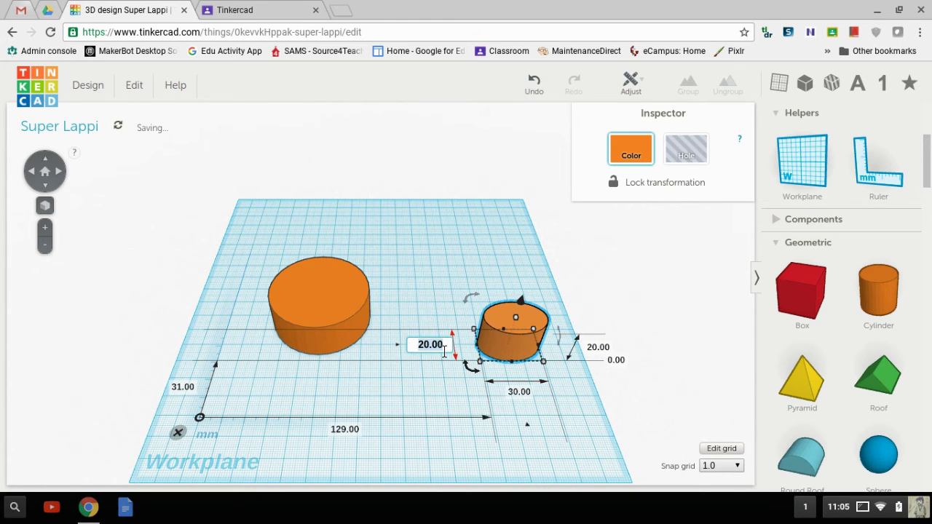
text(30)
key(Return)
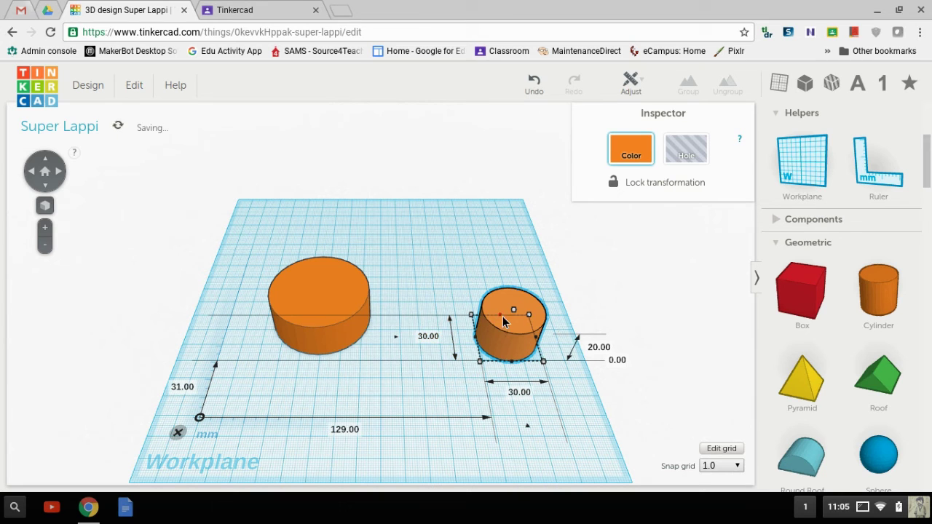
key(ctrl+z)
key(ctrl+z)
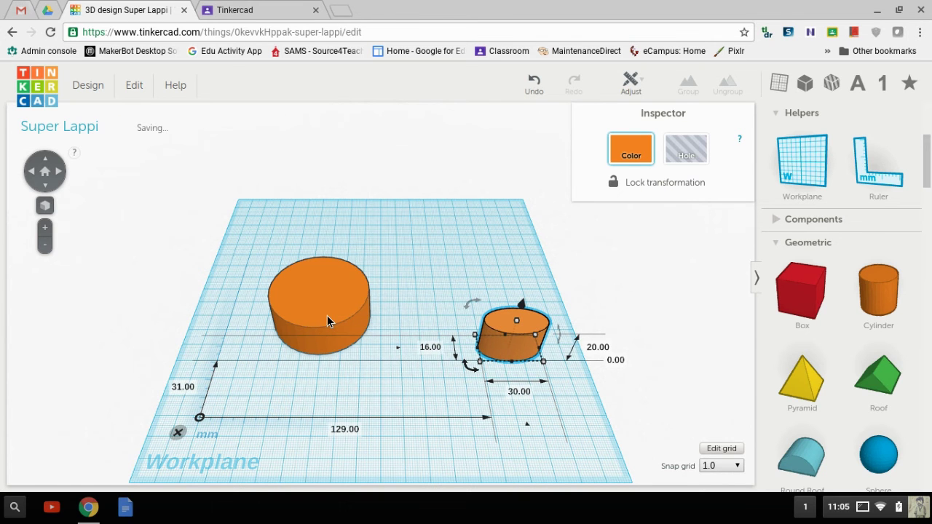
click(486, 258)
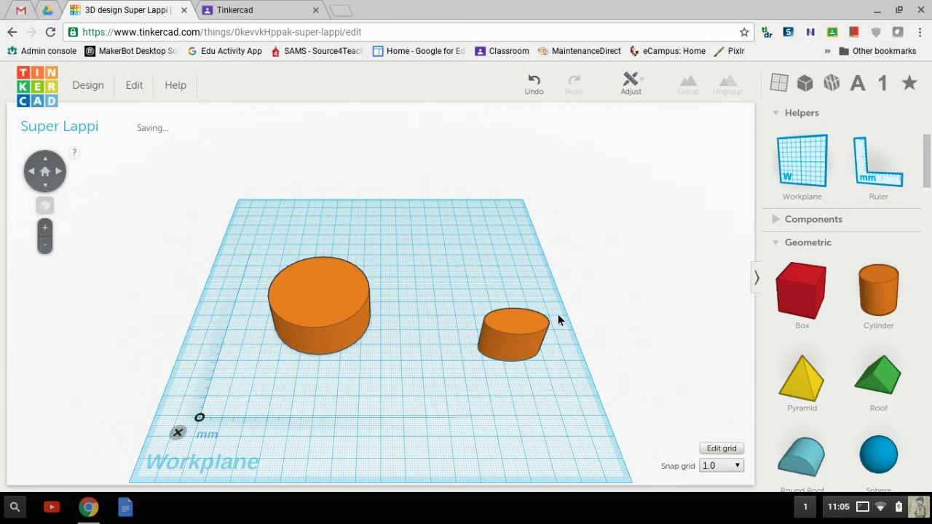
click(528, 335)
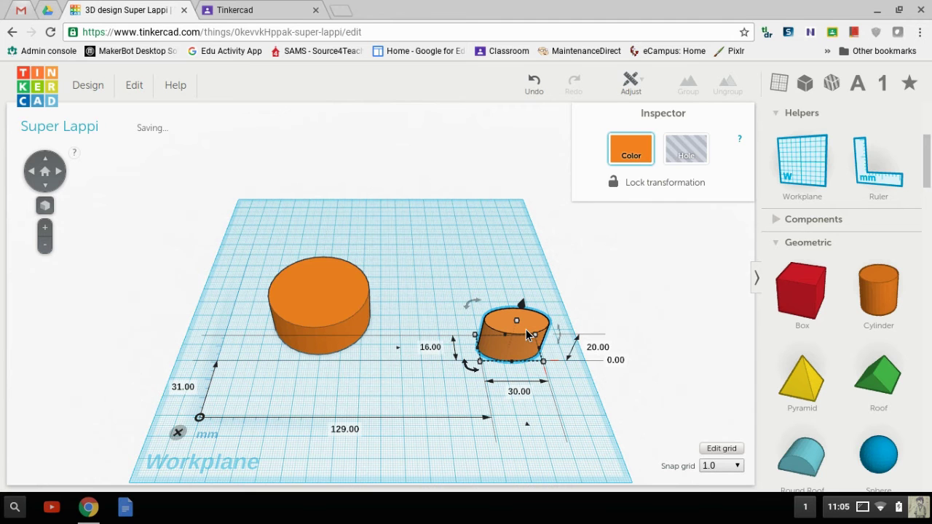
click(434, 355)
text(30)
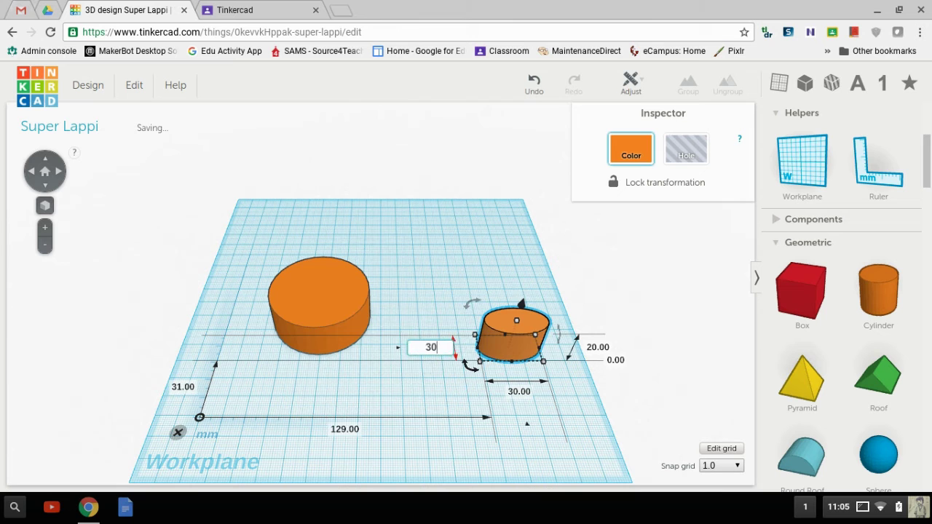
key(Return)
Step: Set the small cylinder's height to 20 mm
click(458, 458)
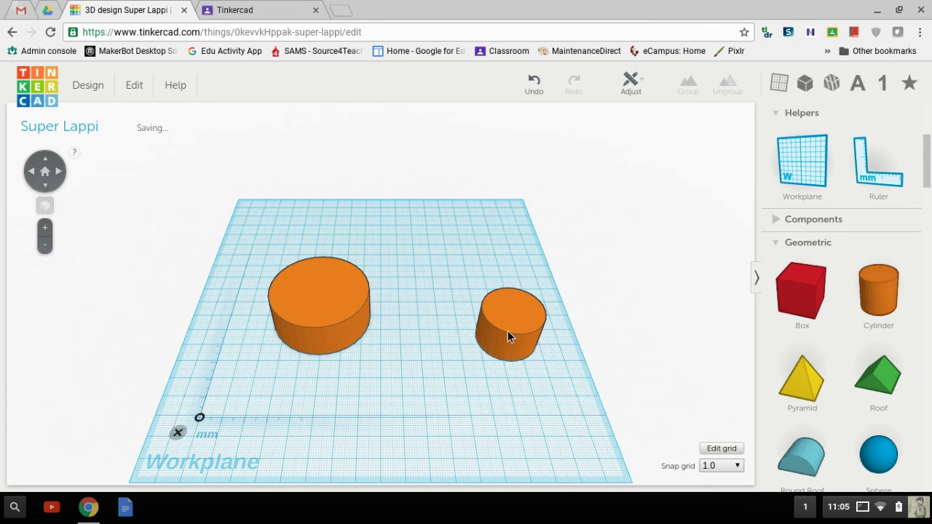
click(519, 312)
mouse_move(442, 308)
mouse_down()
mouse_move(445, 290)
mouse_move(455, 307)
mouse_up()
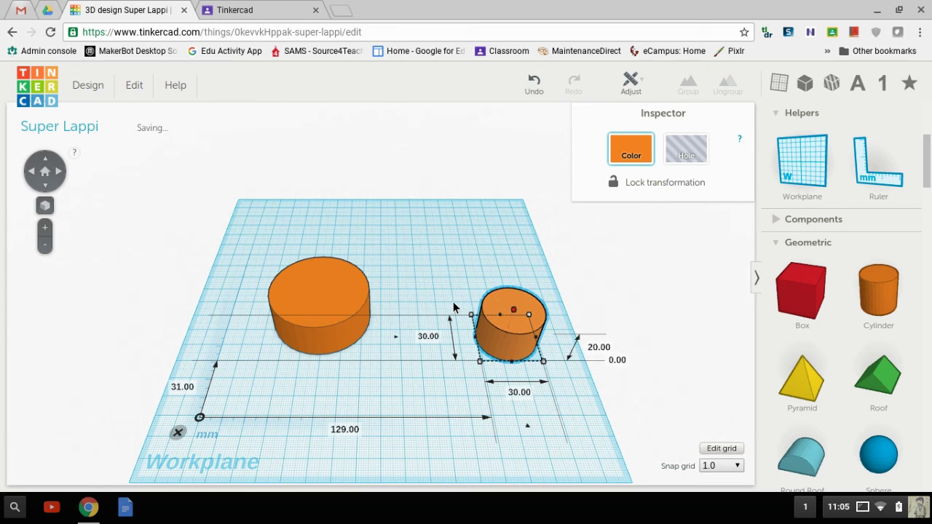
click(450, 289)
click(517, 315)
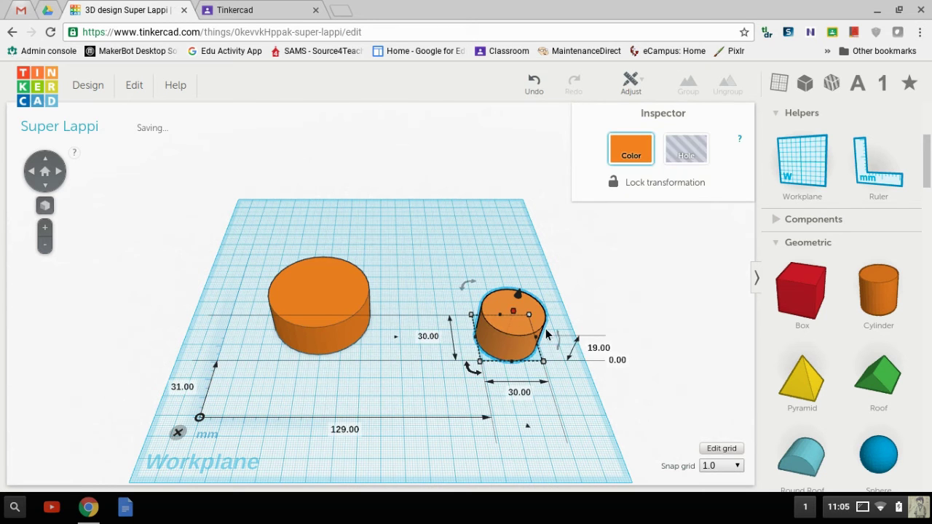
click(575, 352)
click(501, 332)
click(603, 349)
text(20)
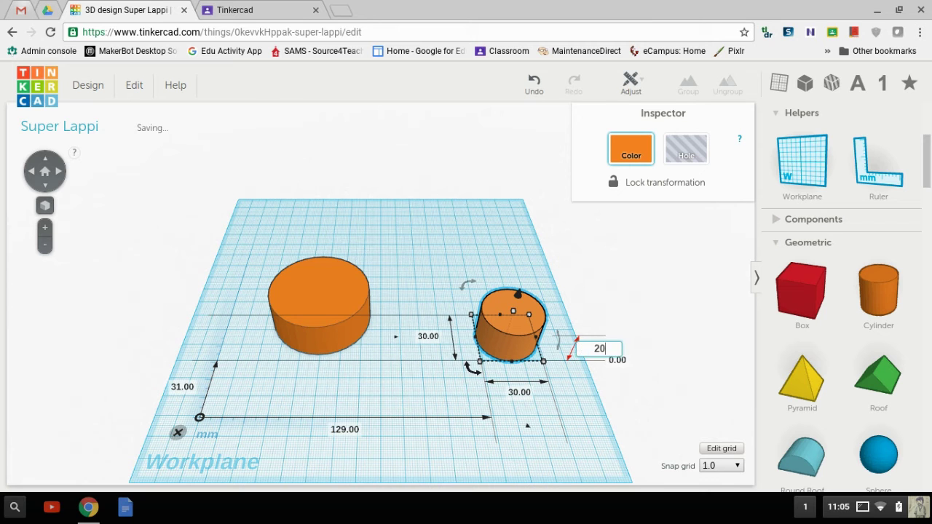
key(Return)
click(584, 398)
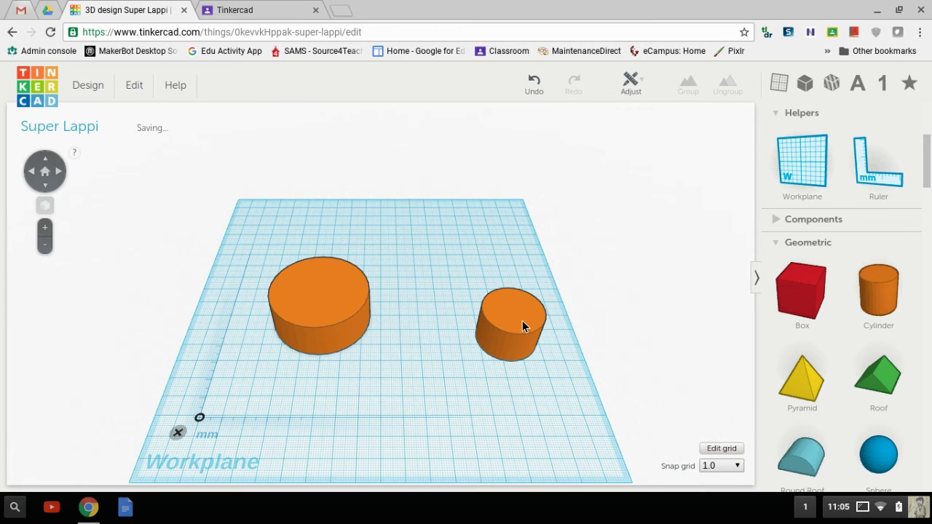
click(522, 321)
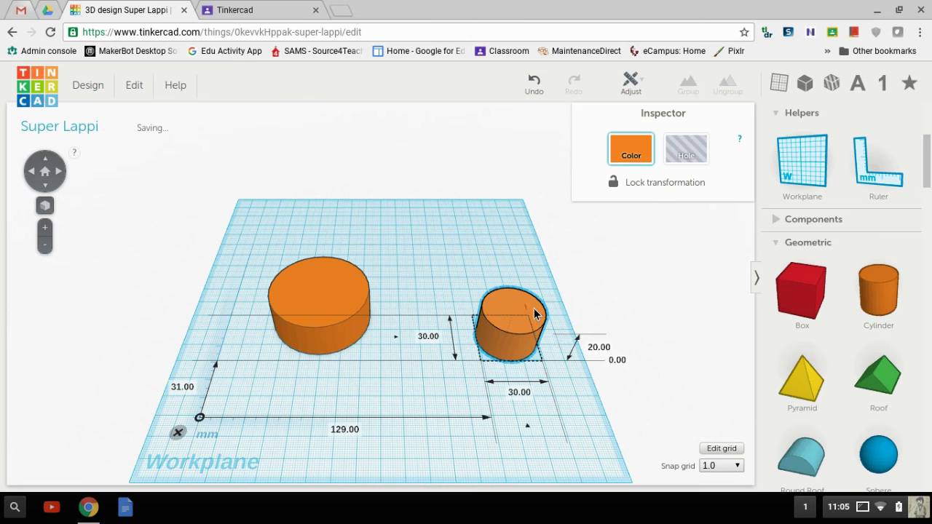
Step: Lift the 30 mm cylinder onto the 50 mm cylinder and nudge it toward centre
drag(536, 314, 340, 292)
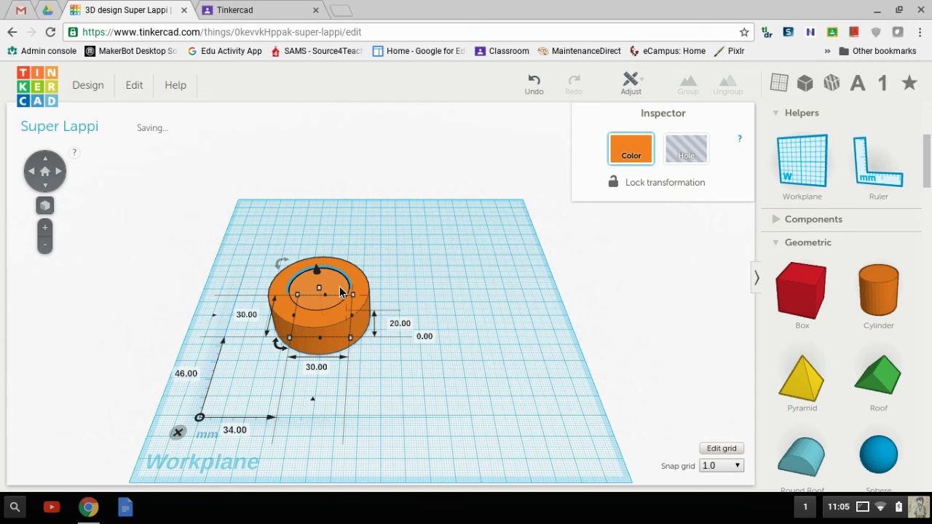
key(ctrl+Up)
key(ctrl+Up)
key(ctrl+Up)
key(ctrl+Up)
key(ctrl+Up)
key(ctrl+Up)
key(ctrl+Up)
key(ctrl+Up)
key(ctrl+Up)
key(ctrl+Up)
key(ctrl+Up)
key(ctrl+Up)
key(ctrl+Up)
key(ctrl+Up)
key(ctrl+Up)
key(ctrl+Up)
key(ctrl+Up)
key(ctrl+Up)
key(ctrl+Up)
key(ctrl+Up)
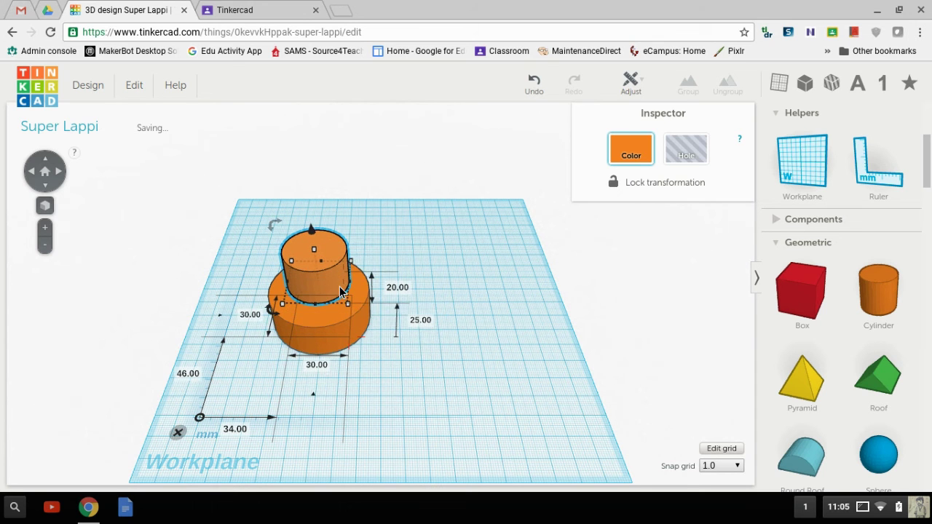
key(Down)
key(ctrl+Down)
key(ctrl+Down)
key(ctrl+Down)
key(ctrl+Down)
key(ctrl+Down)
key(ctrl+Down)
key(ctrl+Down)
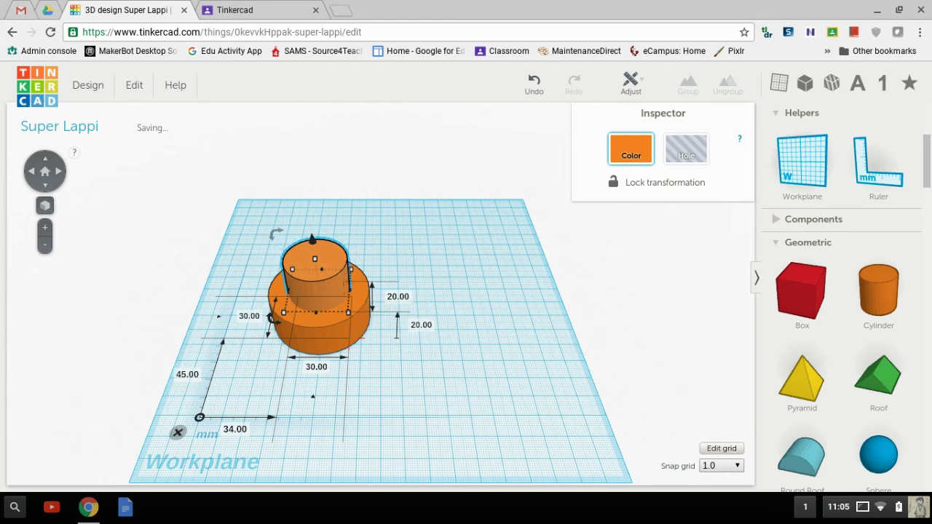
key(Right)
key(Right)
key(Right)
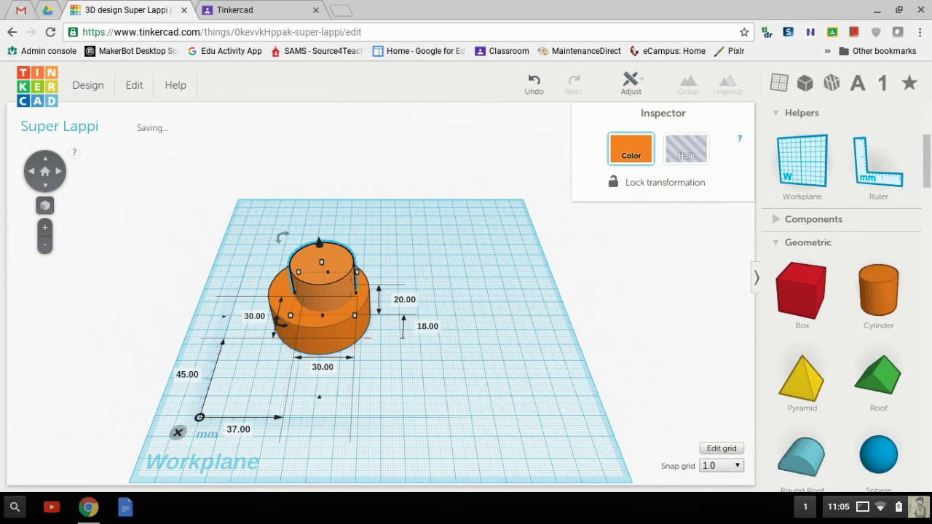
click(396, 250)
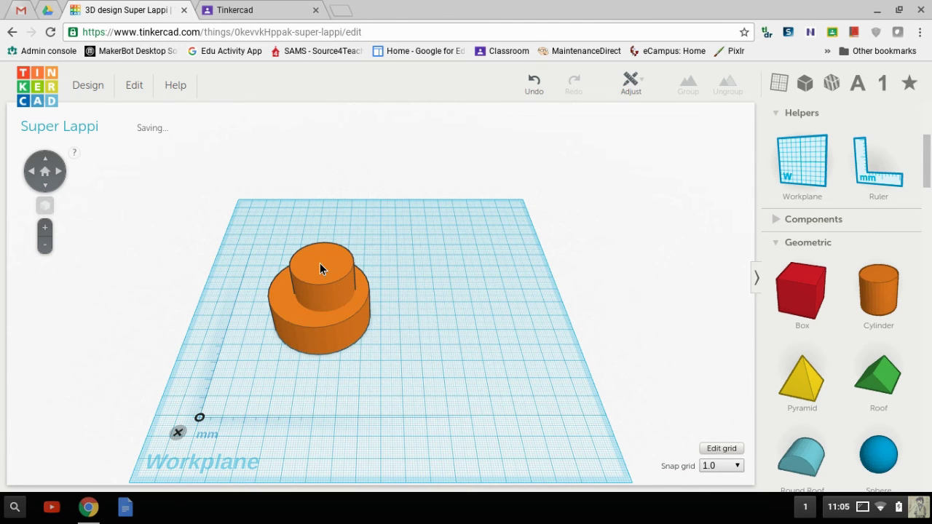
Step: Nudge the upper 30 mm cylinder to X 38 and raise it to 34 mm elevation
click(321, 267)
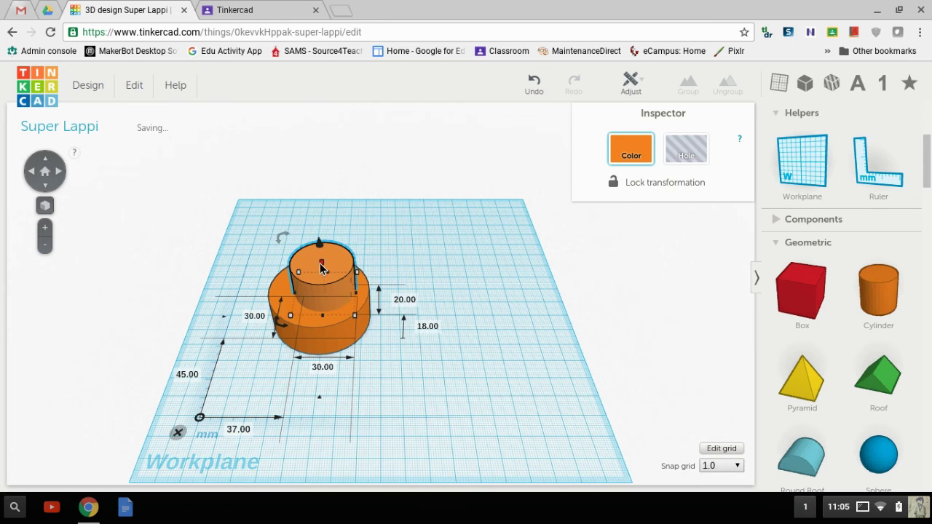
key(Right)
key(Right)
key(Right)
key(Right)
key(Right)
key(Right)
key(Right)
key(Right)
key(Right)
key(Right)
key(Right)
key(Right)
key(Right)
key(Right)
key(Right)
key(Left)
key(Left)
key(Left)
key(Left)
key(Left)
key(Left)
key(Left)
key(Left)
key(Left)
key(Left)
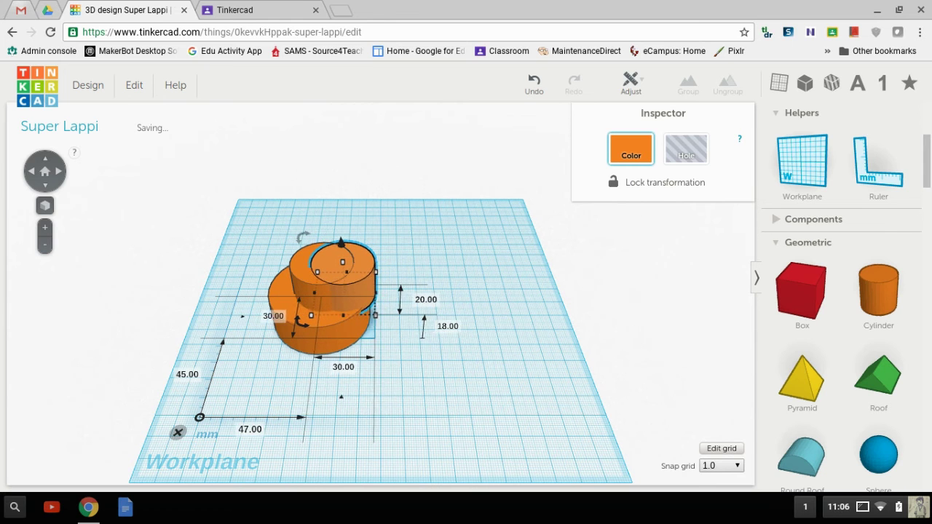
key(Left)
key(Left)
key(Left)
key(Left)
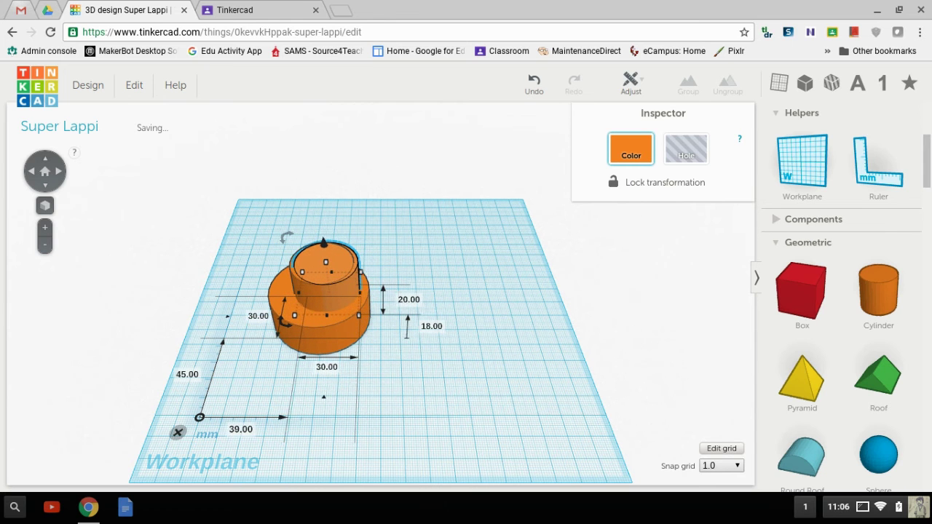
key(ctrl+Up)
key(ctrl+Up)
key(ctrl+Up)
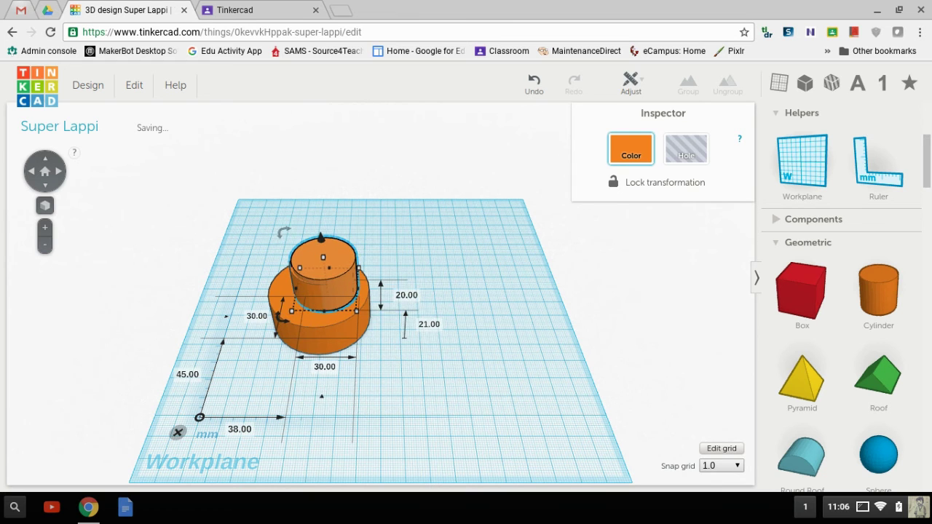
key(ctrl+Up)
key(ctrl+Up)
key(ctrl+Up)
key(ctrl+Up)
key(ctrl+Up)
key(ctrl+Up)
key(ctrl+Up)
key(ctrl+Up)
key(ctrl+Up)
key(ctrl+Up)
key(ctrl+Up)
key(ctrl+Up)
key(ctrl+Up)
key(ctrl+Up)
key(ctrl+Up)
key(ctrl+Up)
key(ctrl+Up)
key(ctrl+Up)
key(ctrl+Up)
key(ctrl+Up)
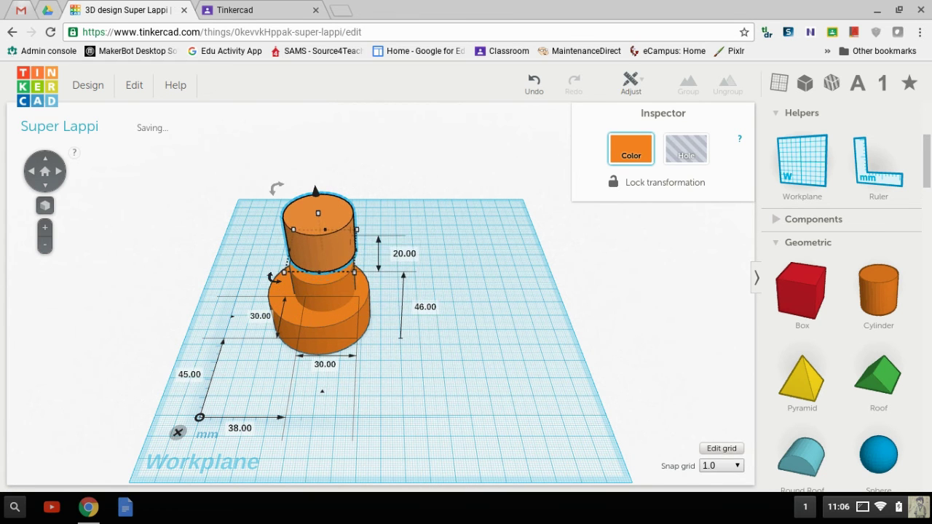
key(ctrl+Down)
key(ctrl+Down)
key(ctrl+Down)
key(ctrl+Down)
key(ctrl+Down)
key(ctrl+Down)
key(ctrl+Down)
key(ctrl+Down)
key(ctrl+Down)
key(ctrl+Down)
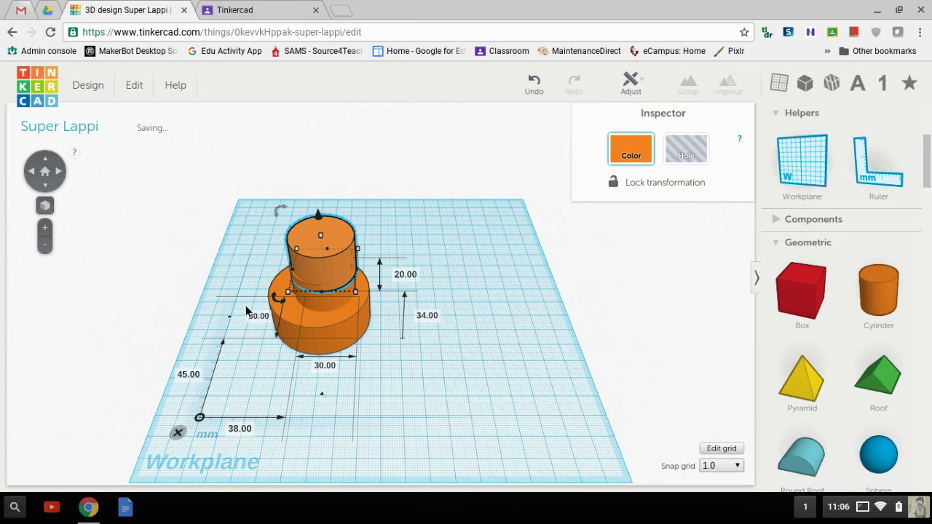
Step: Change the top cylinder's depth and width from 30 to 15 mm
click(265, 322)
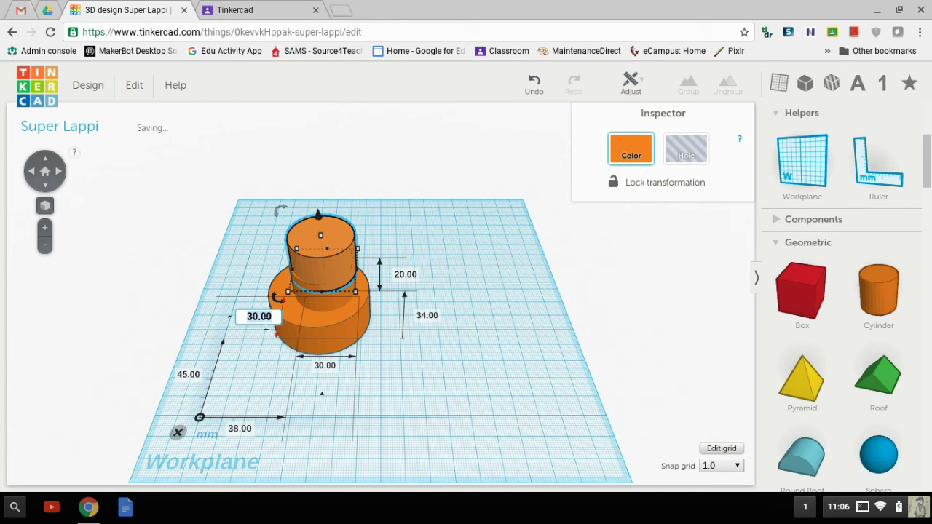
text(15)
click(325, 370)
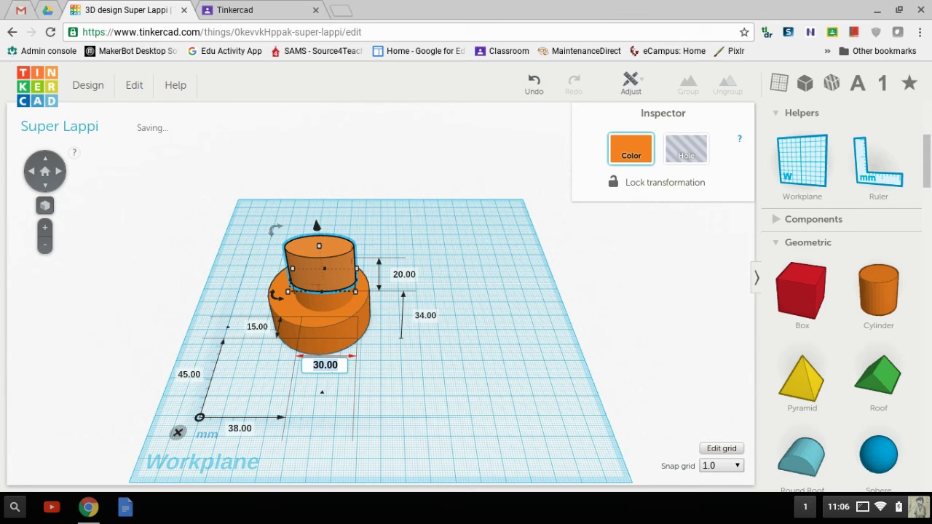
text(11111115)
key(BackSpace)
key(BackSpace)
key(BackSpace)
key(BackSpace)
key(BackSpace)
key(BackSpace)
key(BackSpace)
key(BackSpace)
text(15)
key(Return)
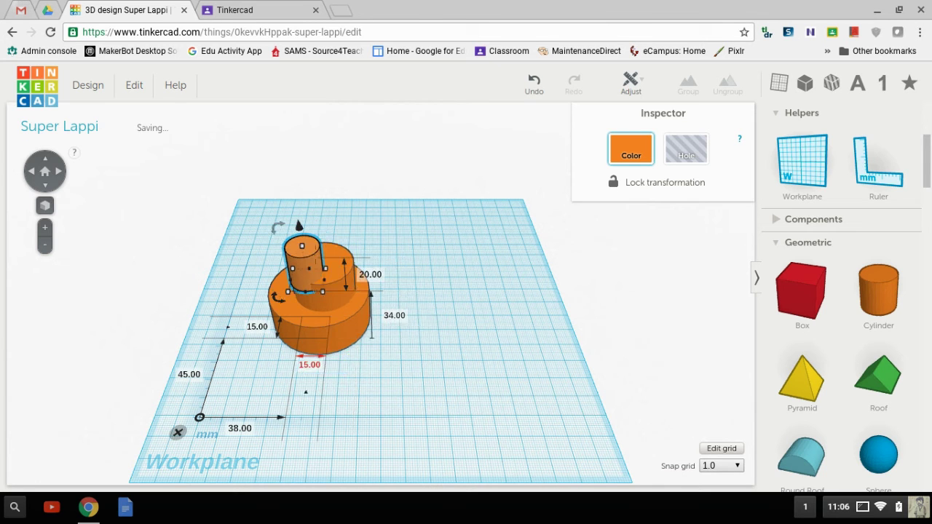
click(460, 309)
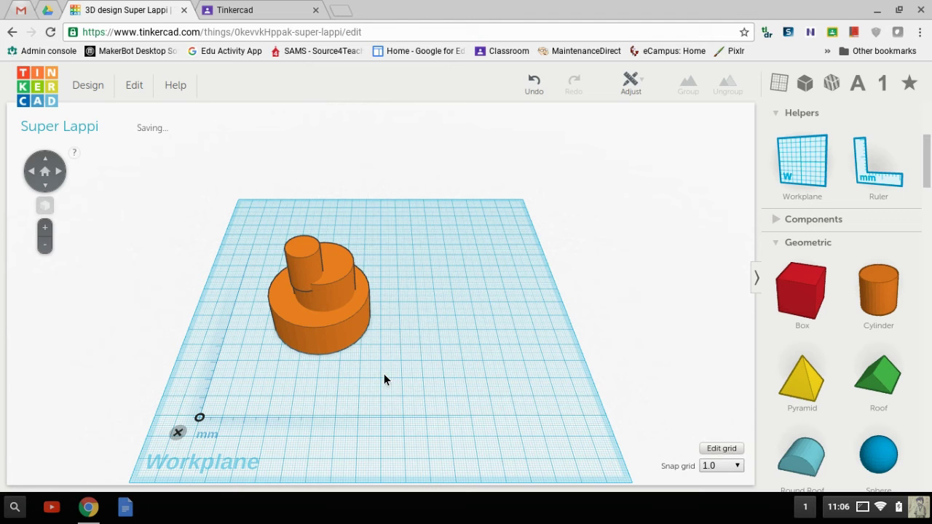
Step: Select all three cylinders and centre them on both horizontal axes with Adjust > Align
drag(382, 374, 260, 198)
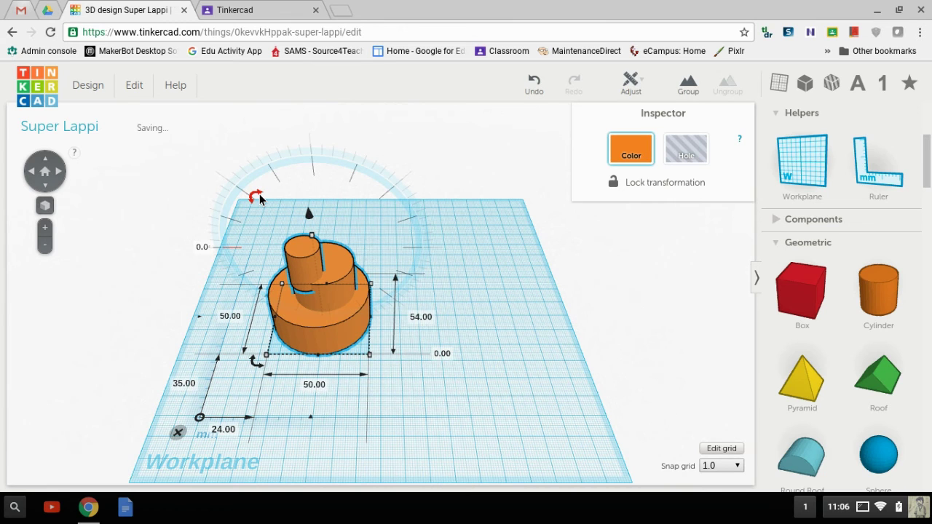
click(638, 90)
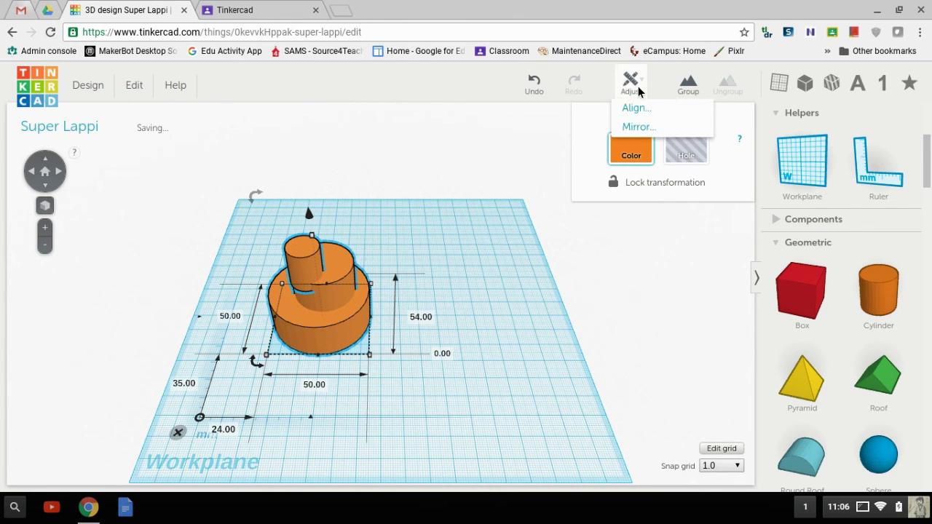
click(639, 110)
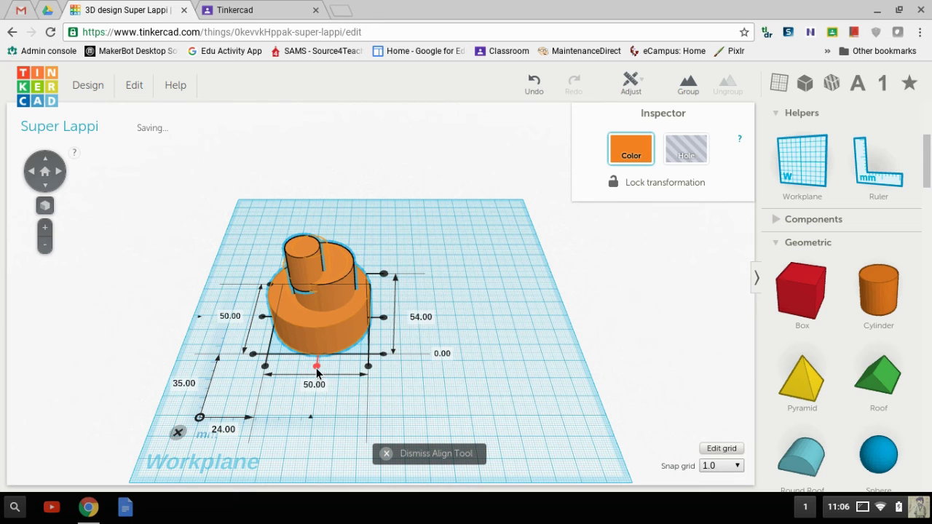
click(317, 366)
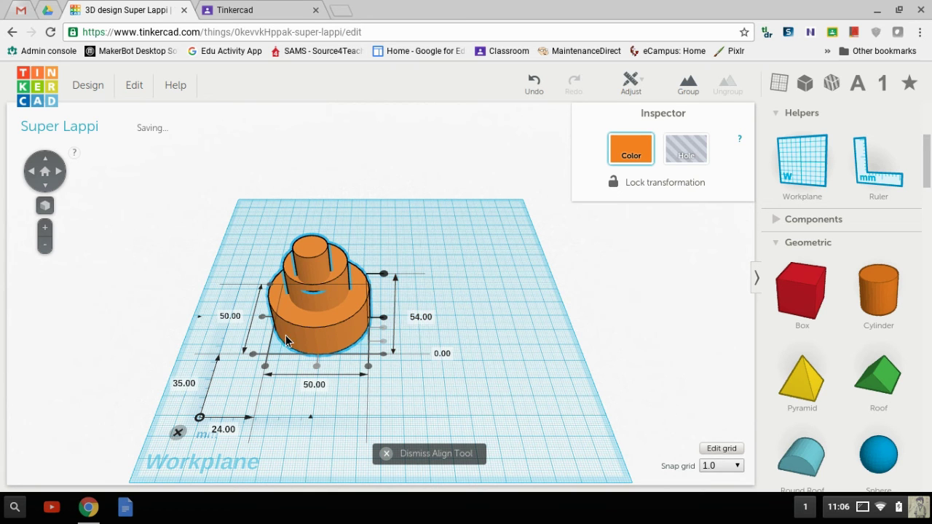
click(318, 368)
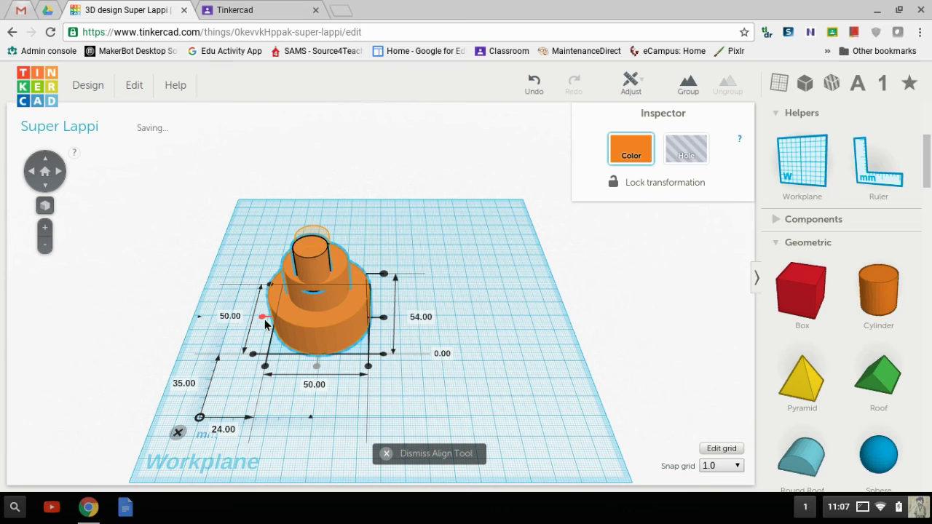
click(264, 319)
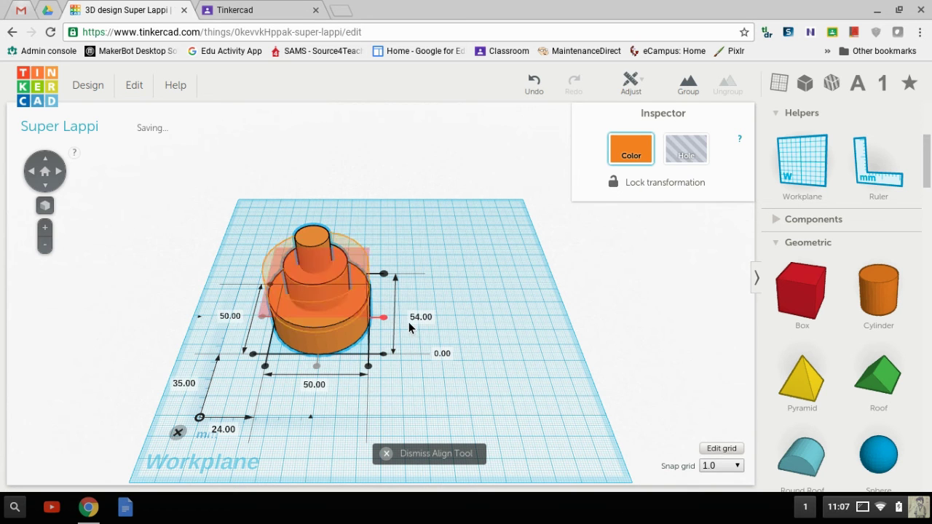
Step: Finish aligning, check the cake from above and at an angle, and delete the ruler
click(473, 325)
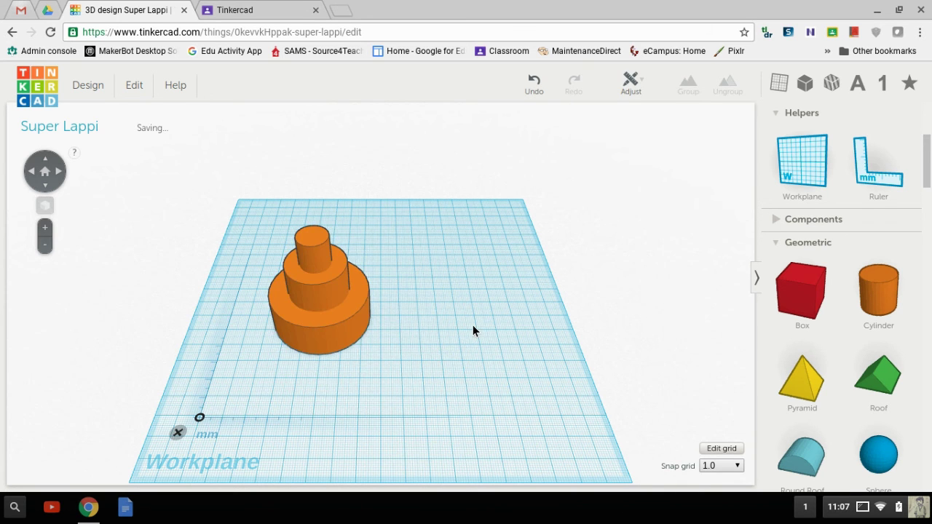
click(50, 159)
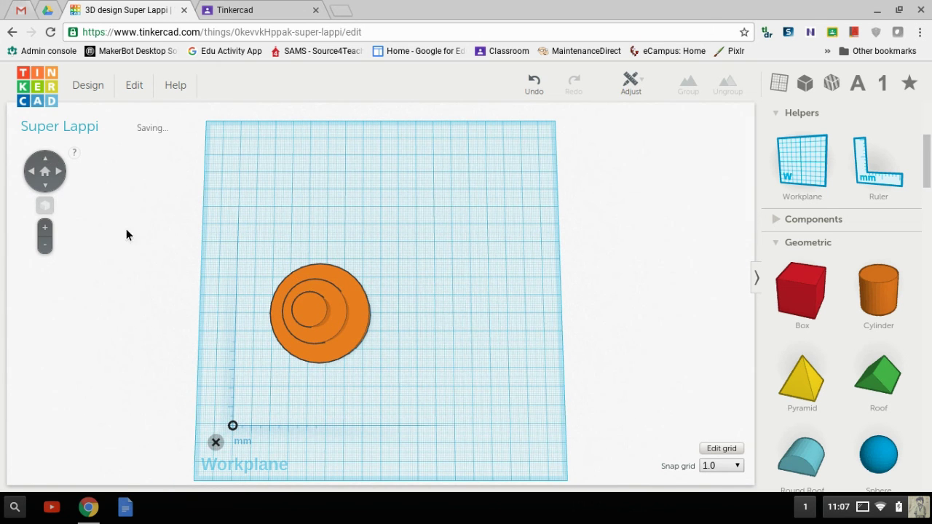
click(54, 191)
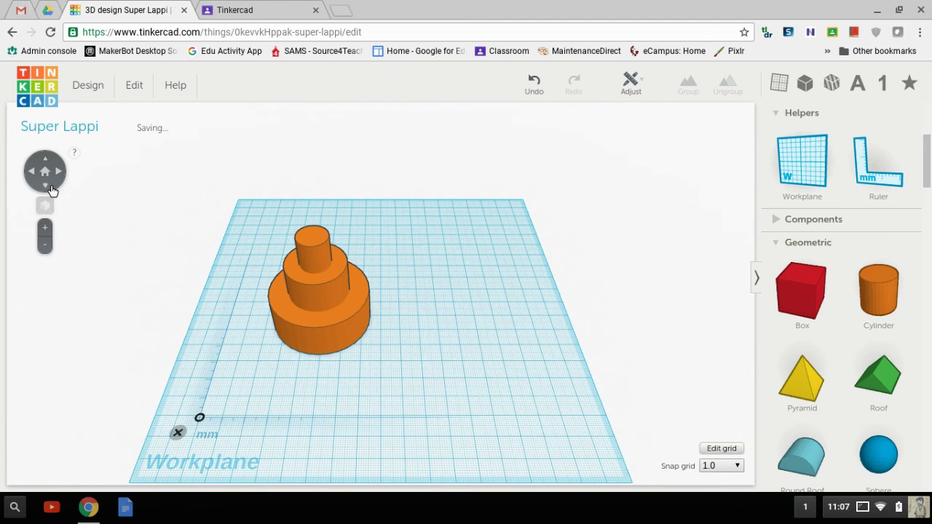
click(179, 433)
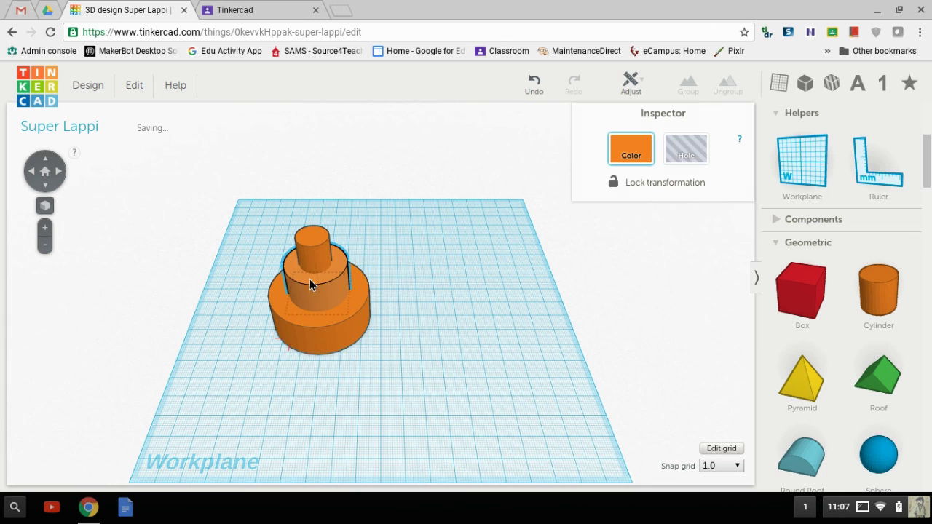
Step: Pull the middle and top cylinders apart, then re-centre all three on both horizontal axes
drag(309, 278, 292, 357)
drag(314, 245, 301, 201)
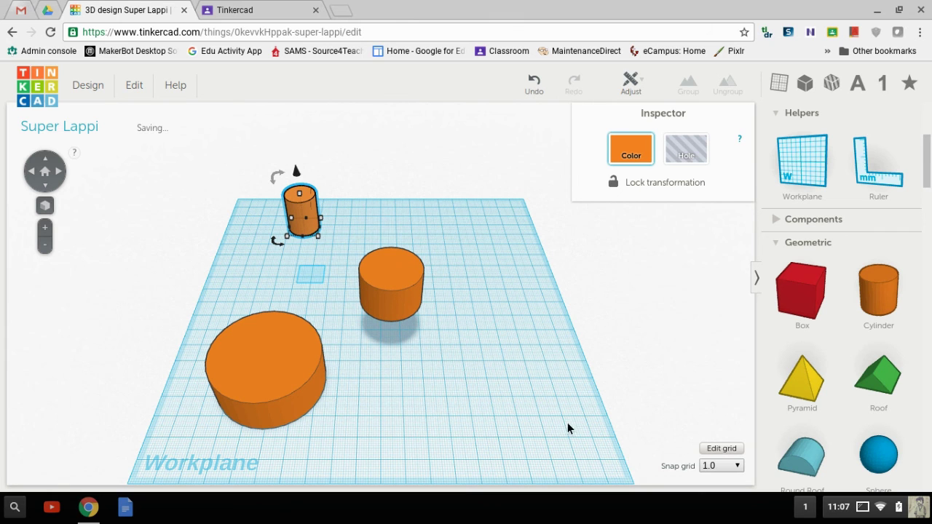
drag(607, 467, 181, 185)
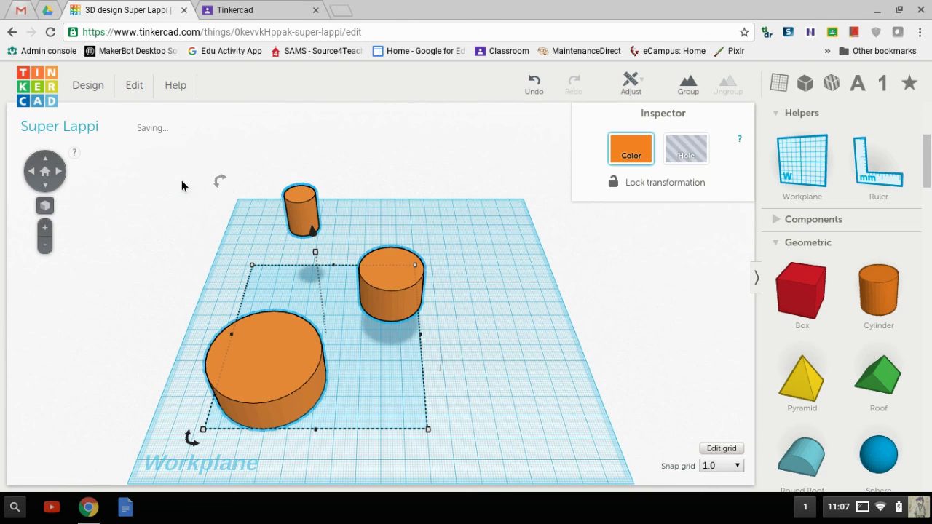
click(631, 84)
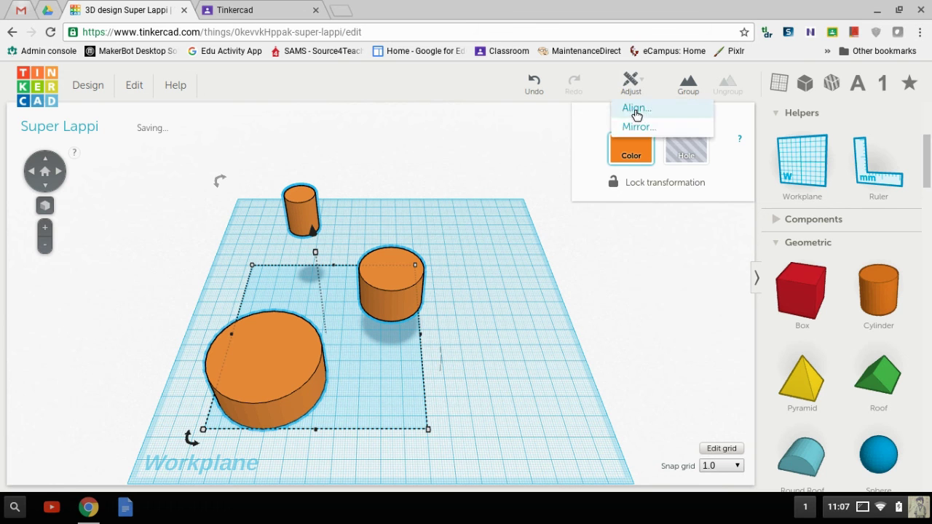
click(632, 110)
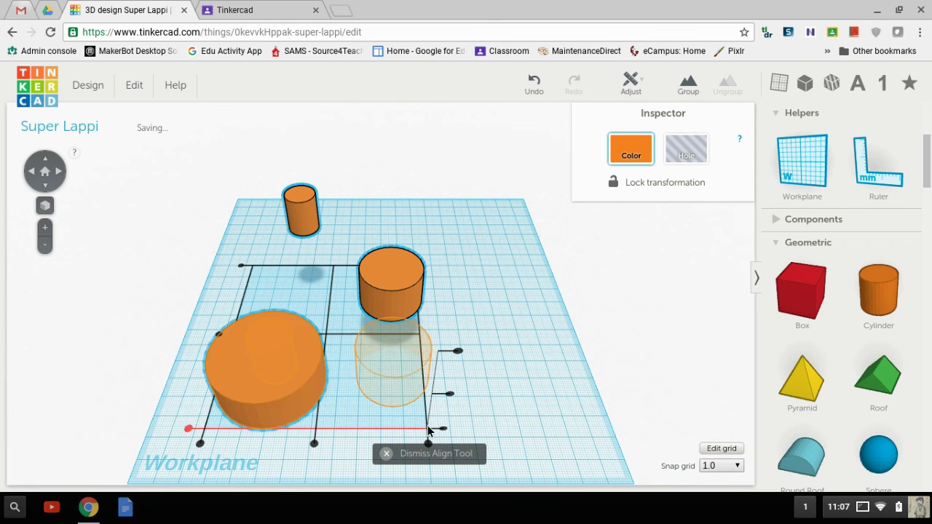
click(314, 445)
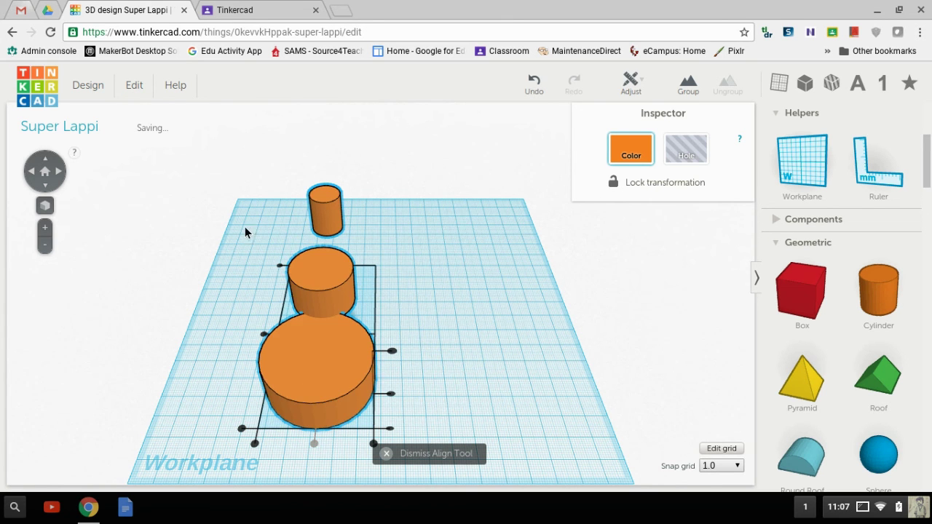
click(264, 337)
click(452, 373)
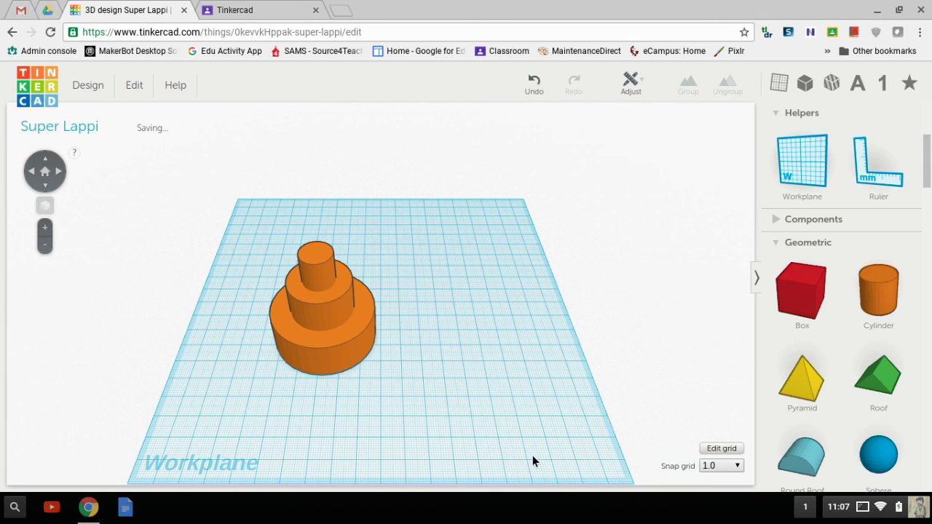
click(53, 192)
click(53, 192)
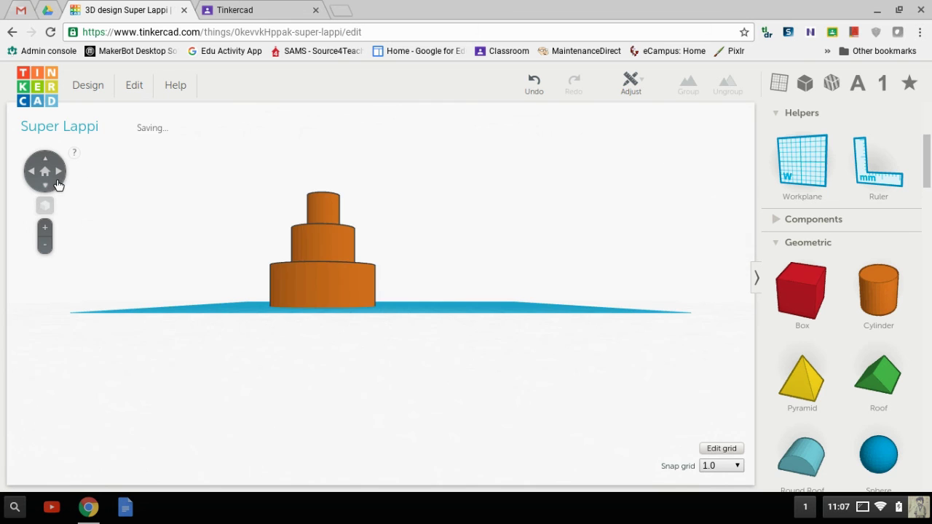
click(65, 176)
click(65, 176)
click(46, 183)
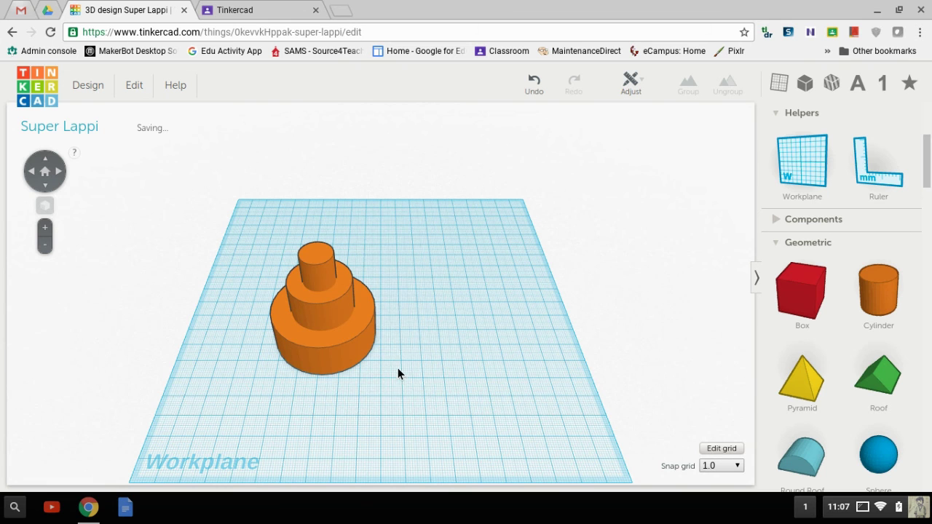
Step: Select all three cylinder tiers and group them into one cake object
drag(398, 368, 297, 244)
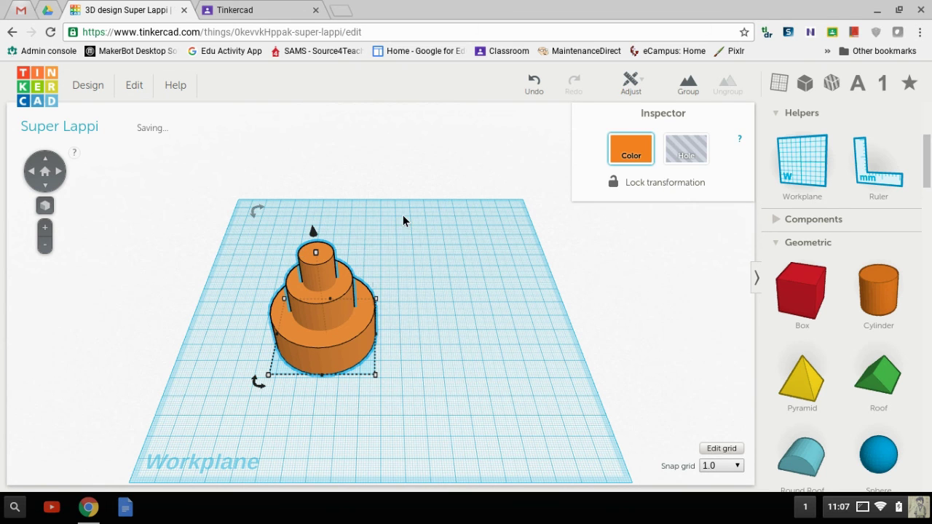
click(687, 83)
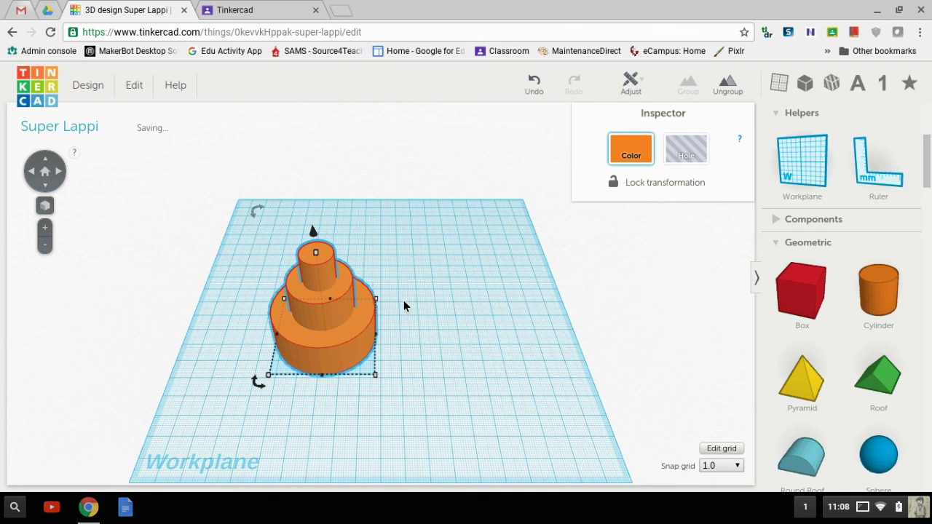
click(505, 388)
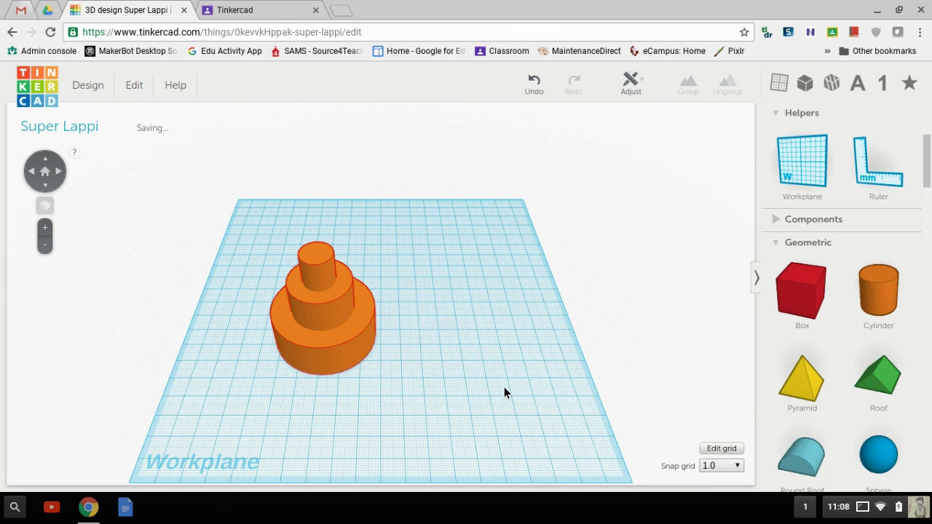